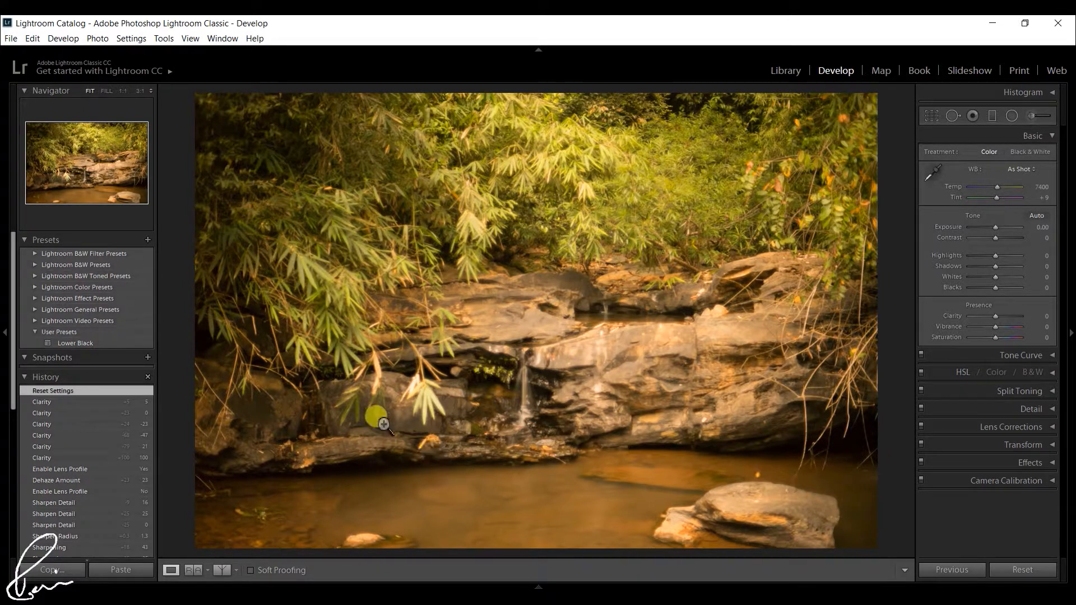
# Examine the noise in the dark pool edge and shadowed foliage at 3:1 magnification, hiding the module picker for more viewing space
pyautogui.click(322, 477)
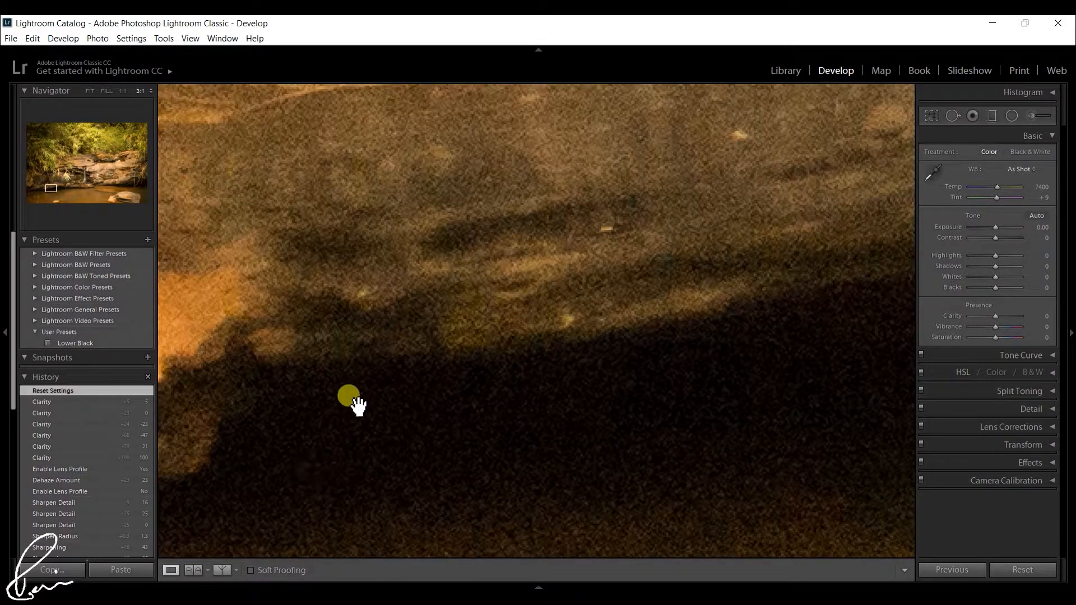
pyautogui.moveTo(555, 485); pyautogui.dragTo(605, 315)
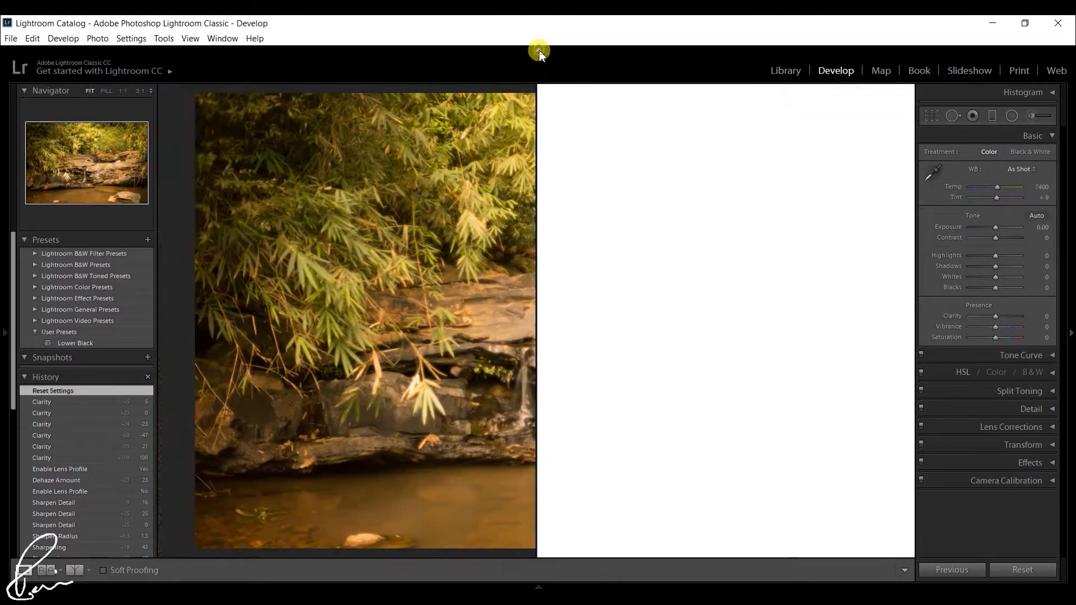
pyautogui.click(539, 51)
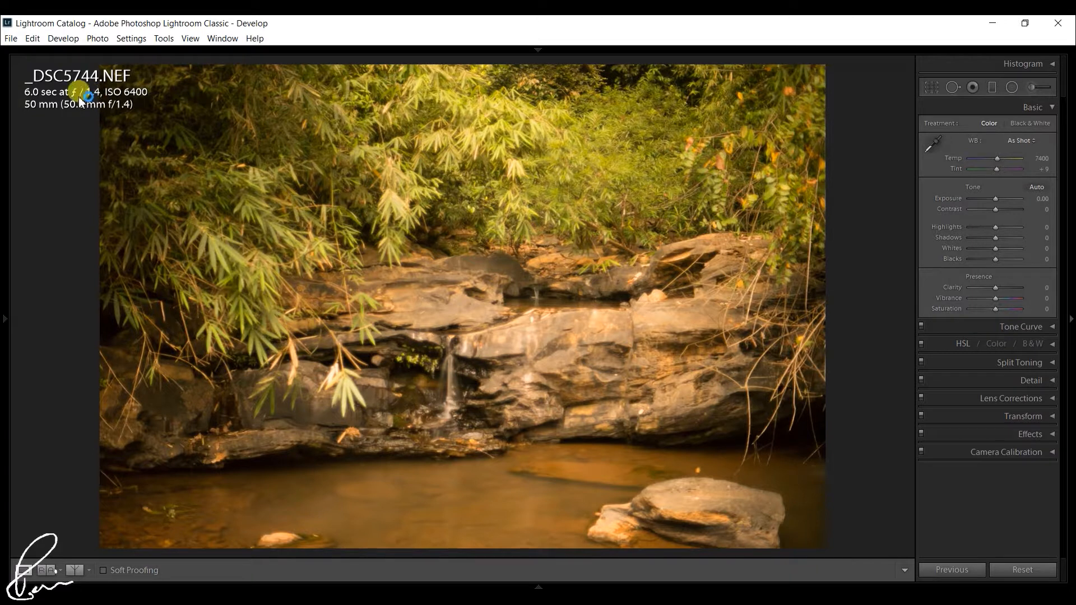
pyautogui.click(127, 99)
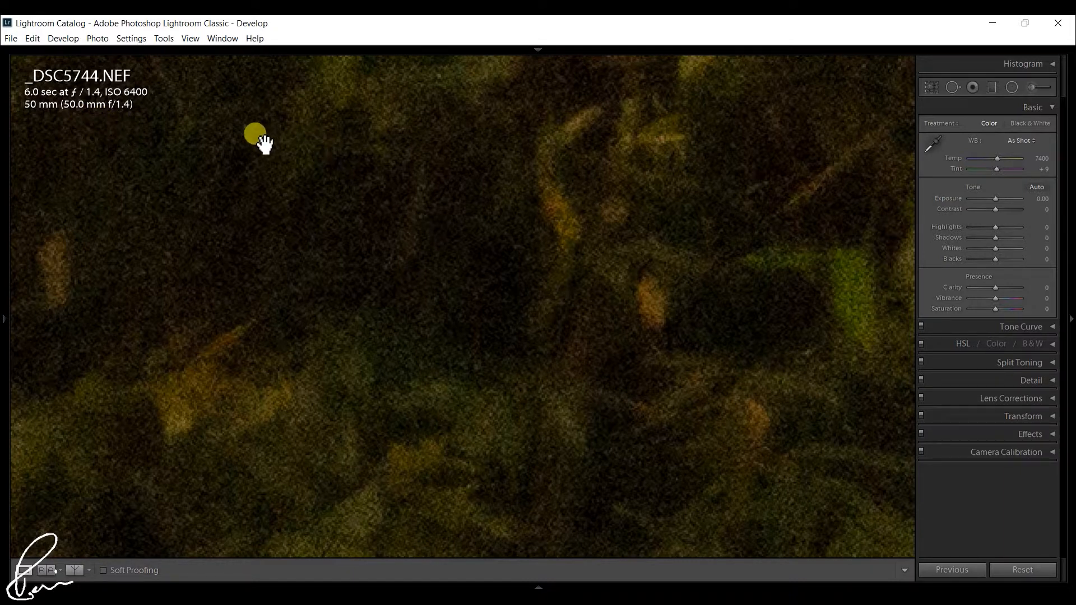
pyautogui.click(263, 143)
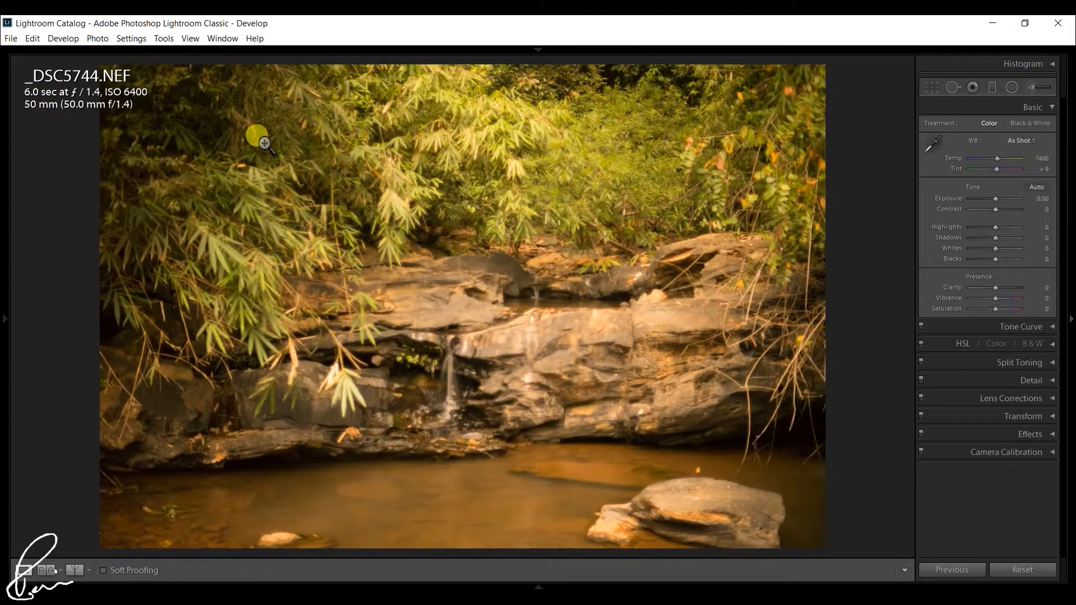
pyautogui.click(180, 102)
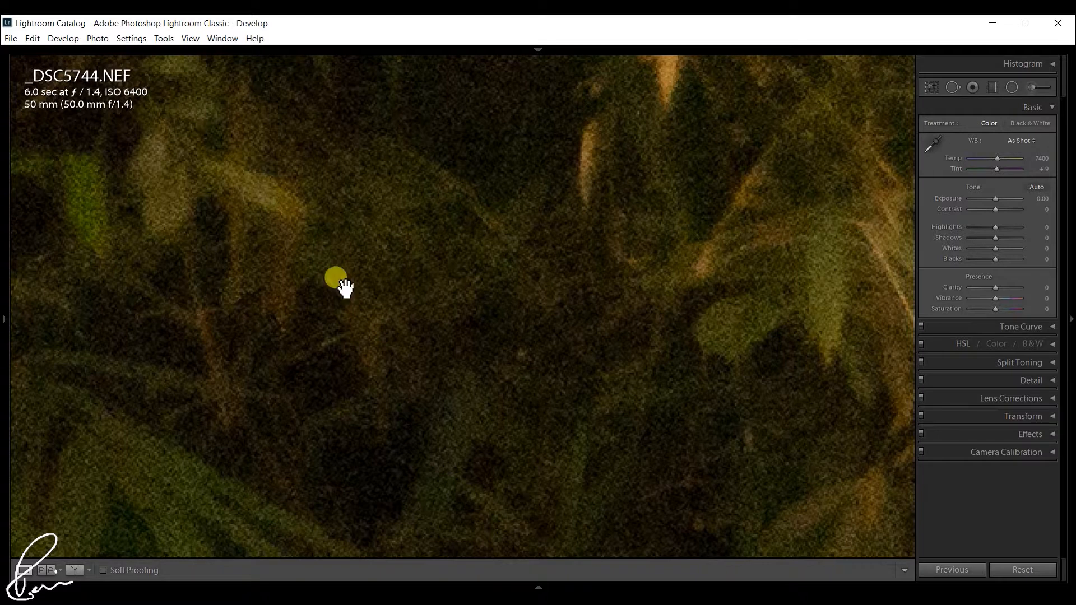
# Compare the shadowed foliage with the Detail adjustments disabled and enabled again
pyautogui.click(1000, 107)
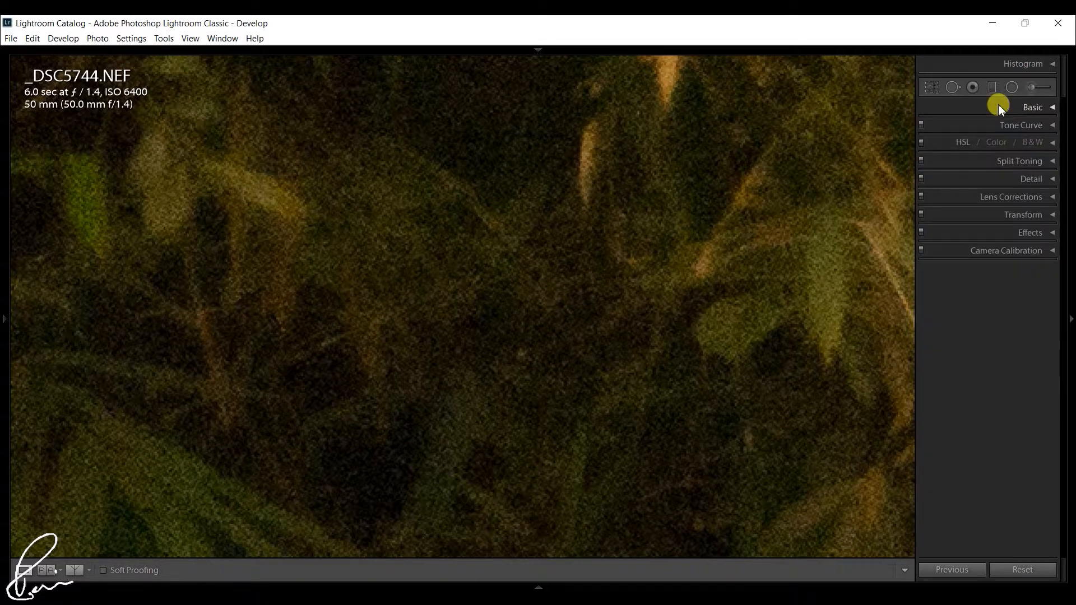
pyautogui.click(986, 179)
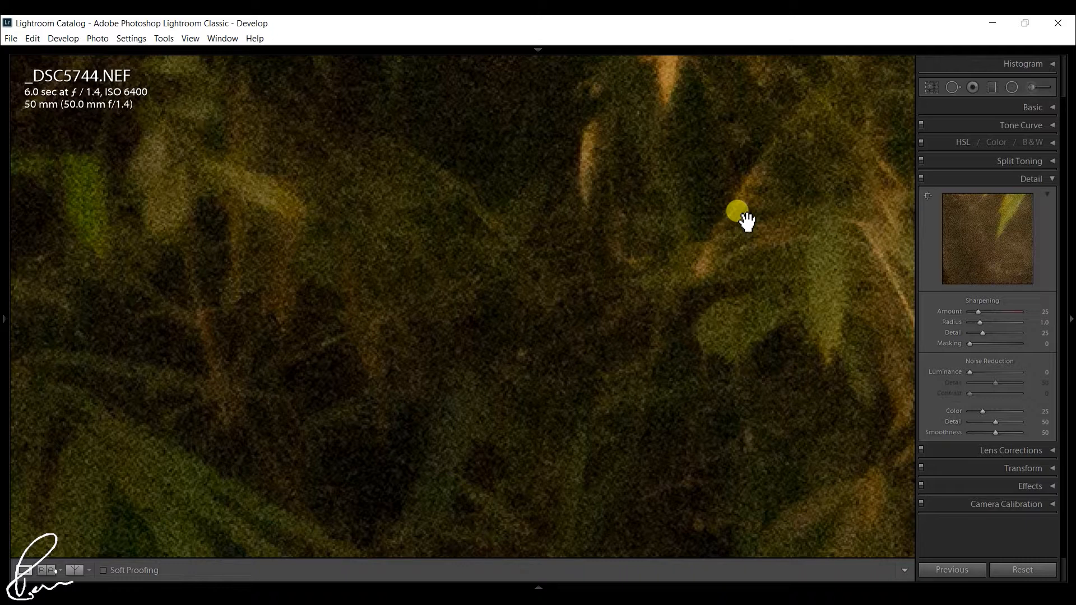
pyautogui.click(921, 179)
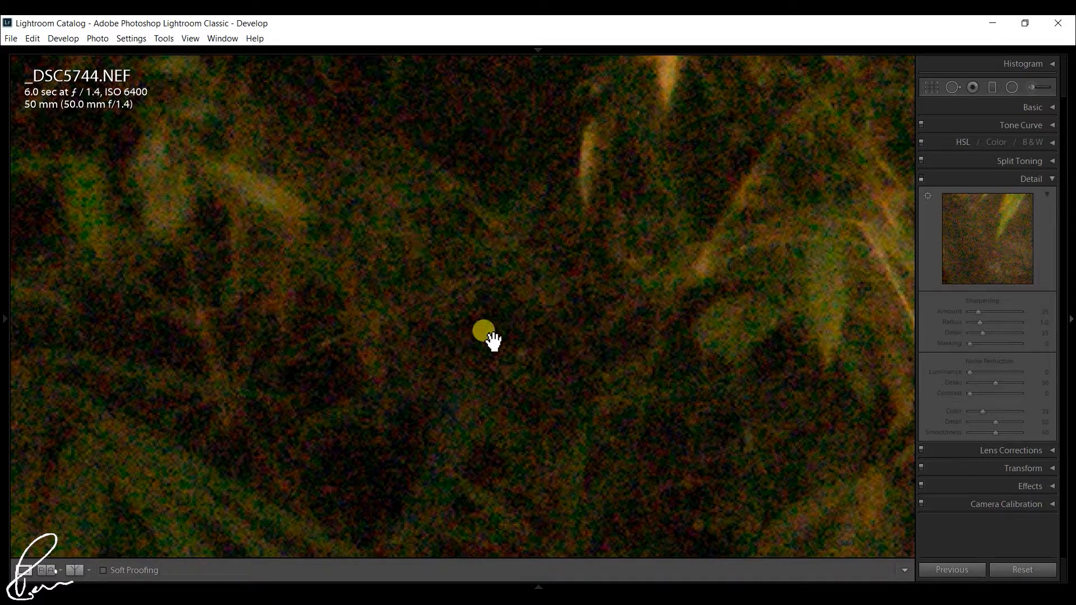
pyautogui.click(921, 178)
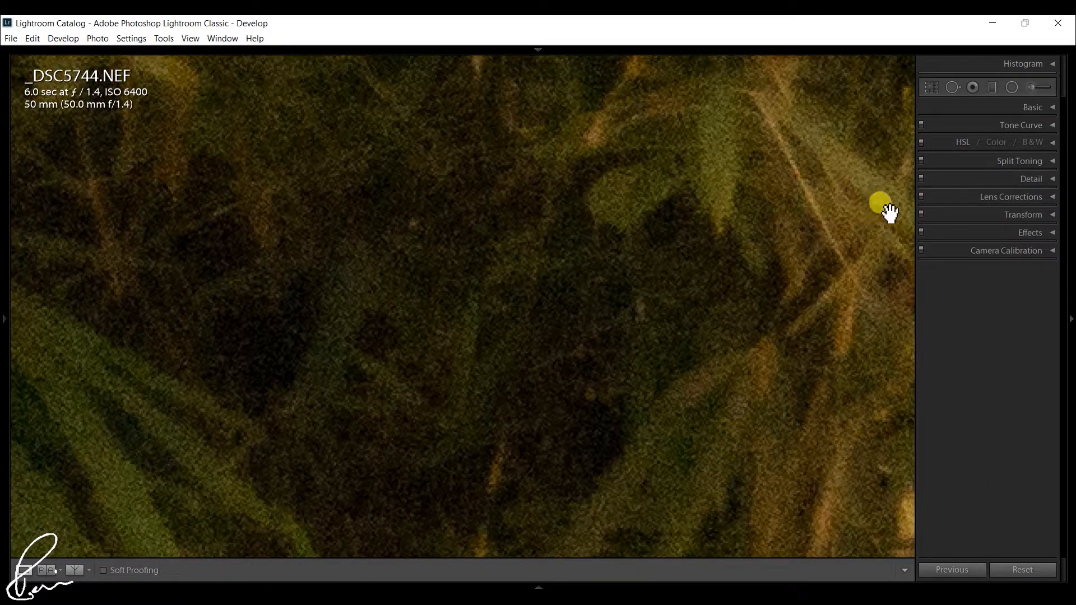
# Set the luminance noise reduction to 76, judging the smoothing in the grayscale preview
pyautogui.click(1010, 183)
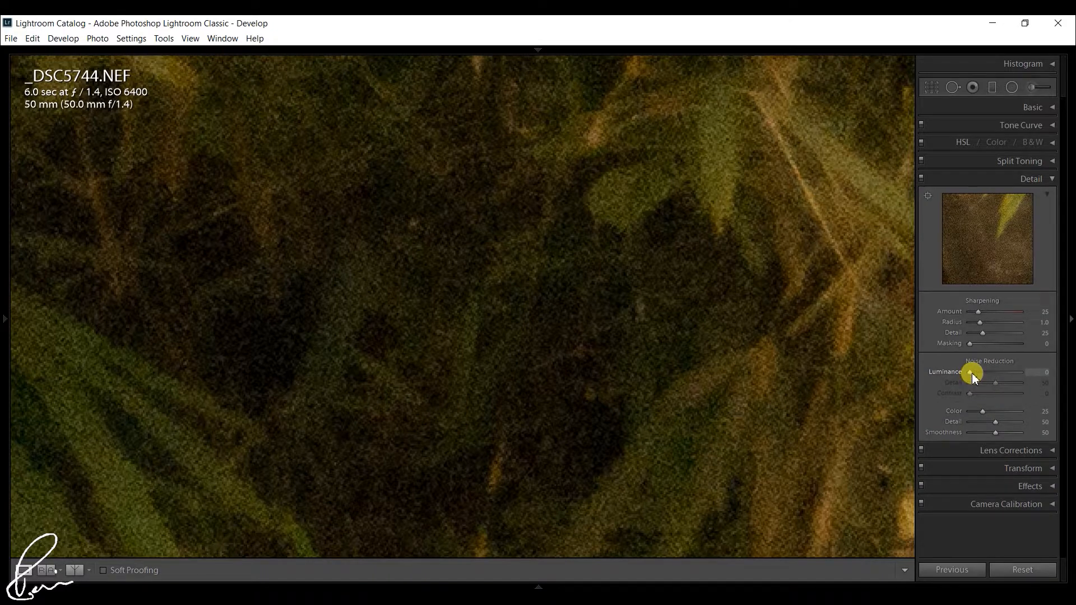
pyautogui.moveTo(972, 375); pyautogui.dragTo(1059, 374)
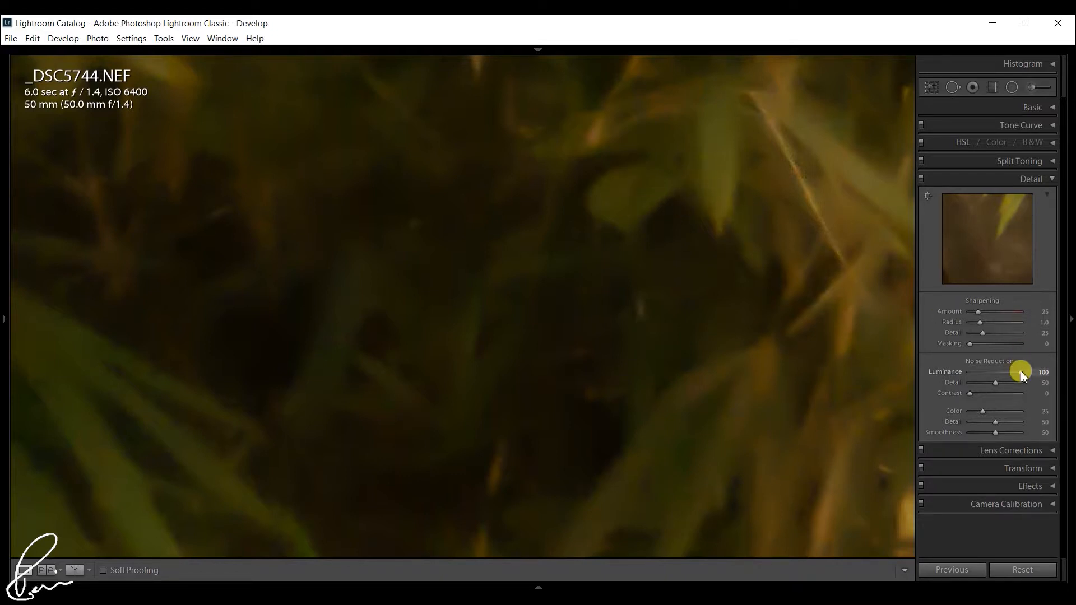
pyautogui.press('alt')
pyautogui.moveTo(1021, 372); pyautogui.dragTo(990, 373)
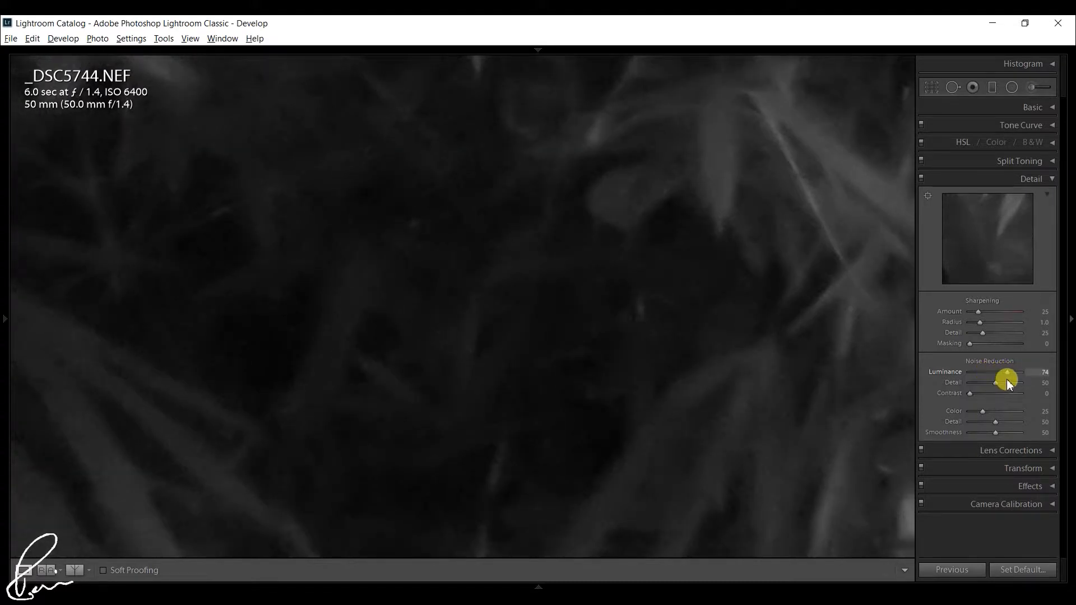
pyautogui.moveTo(1006, 379); pyautogui.dragTo(1005, 379)
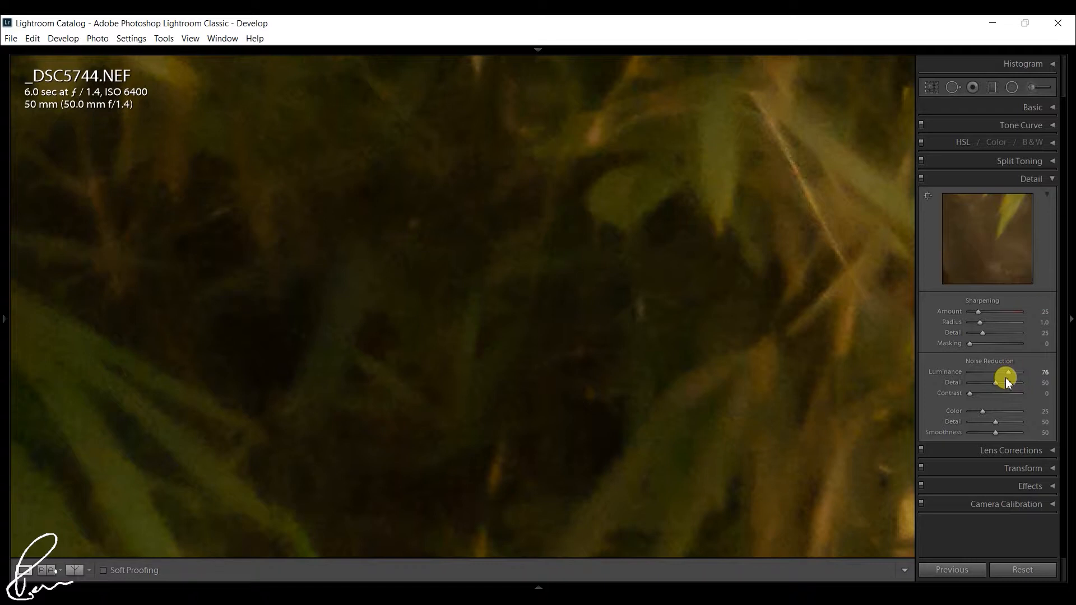
# Set the luminance noise reduction's Detail to 64 and its Contrast to 18
pyautogui.moveTo(996, 383); pyautogui.dragTo(1001, 385)
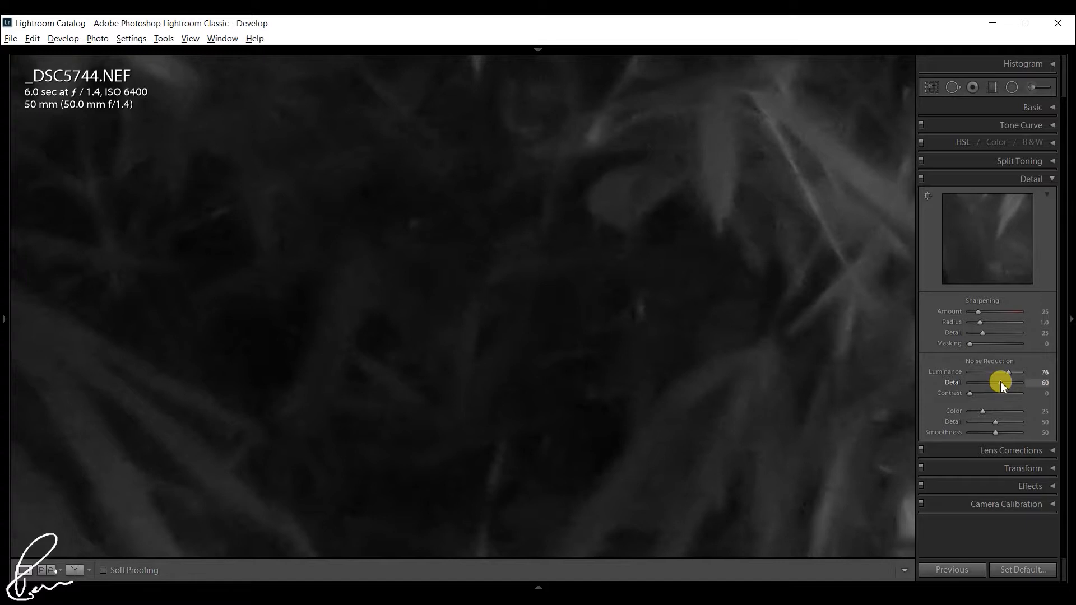
pyautogui.moveTo(1002, 384); pyautogui.dragTo(1000, 381)
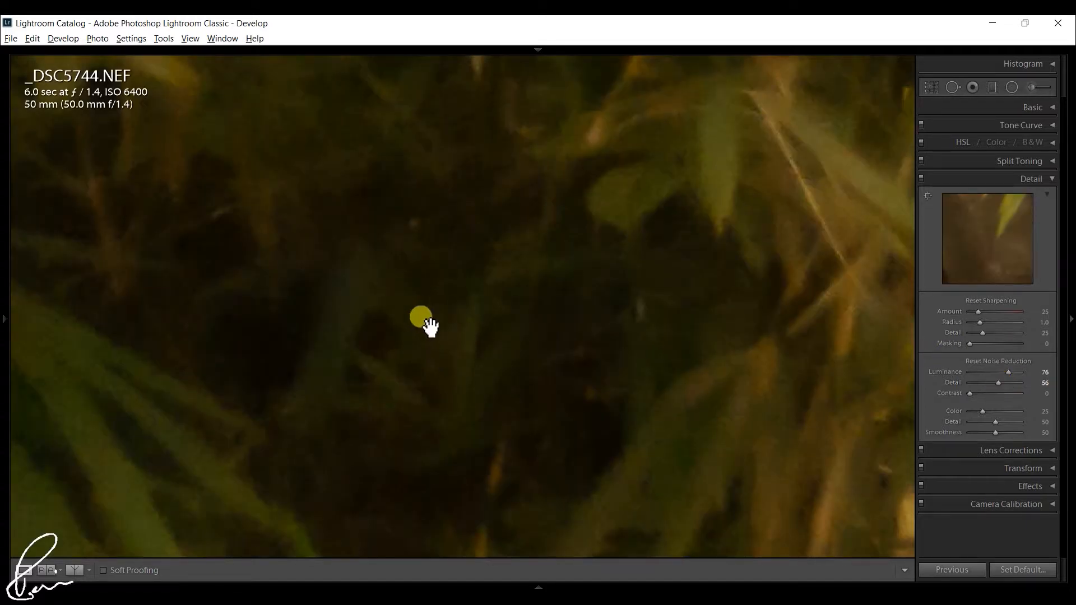
pyautogui.moveTo(998, 383); pyautogui.dragTo(996, 385)
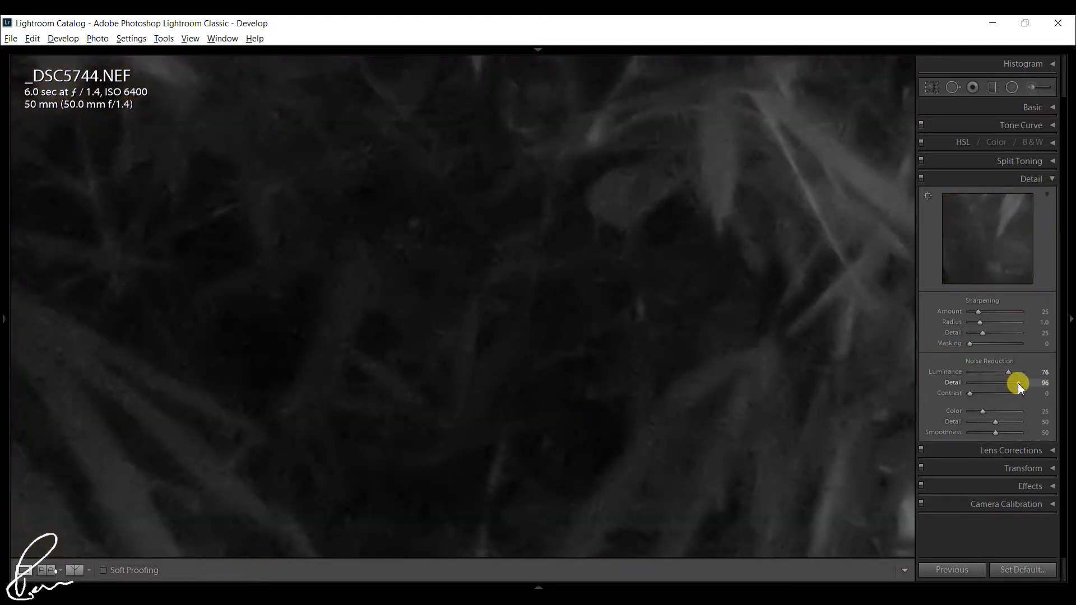
pyautogui.moveTo(1027, 389); pyautogui.dragTo(1000, 388)
pyautogui.moveTo(1003, 381); pyautogui.dragTo(970, 415)
pyautogui.click(469, 324)
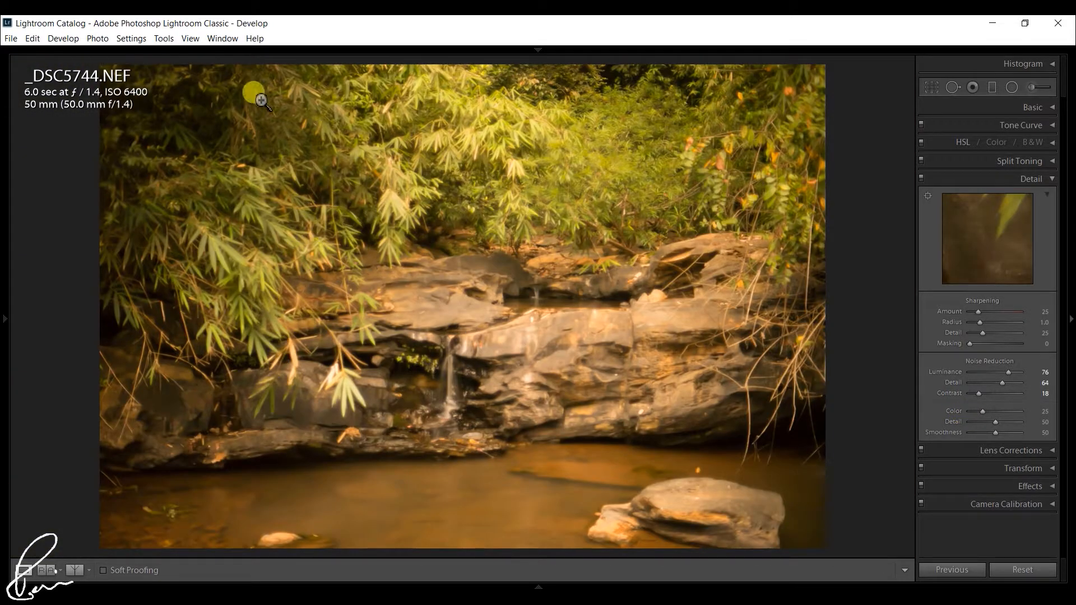
# Set the sharpening Amount to 33 while viewing the shadowed foliage up close
pyautogui.click(196, 147)
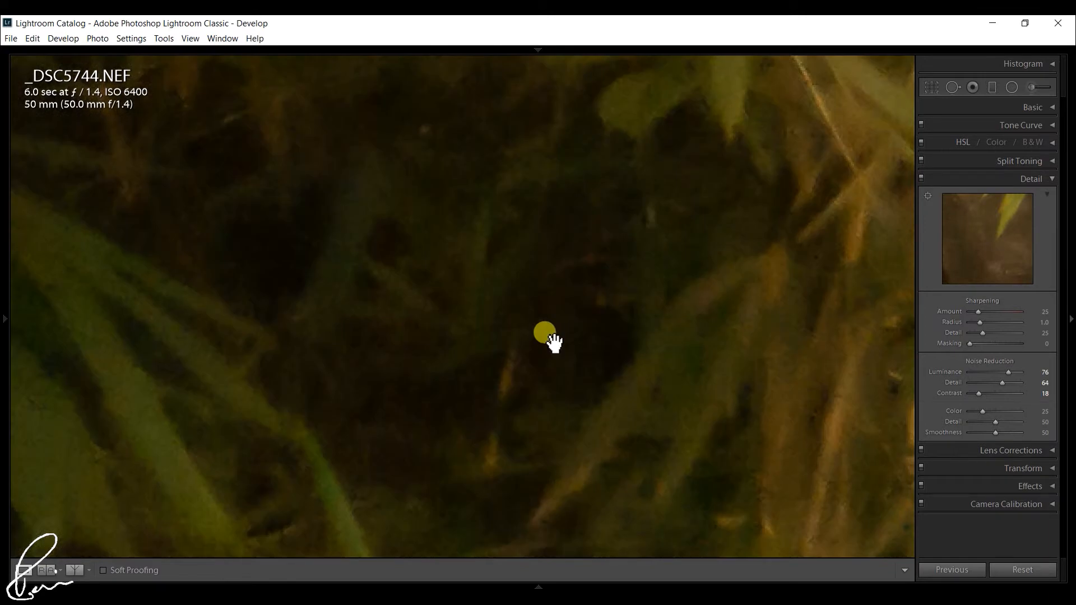
pyautogui.press('alt')
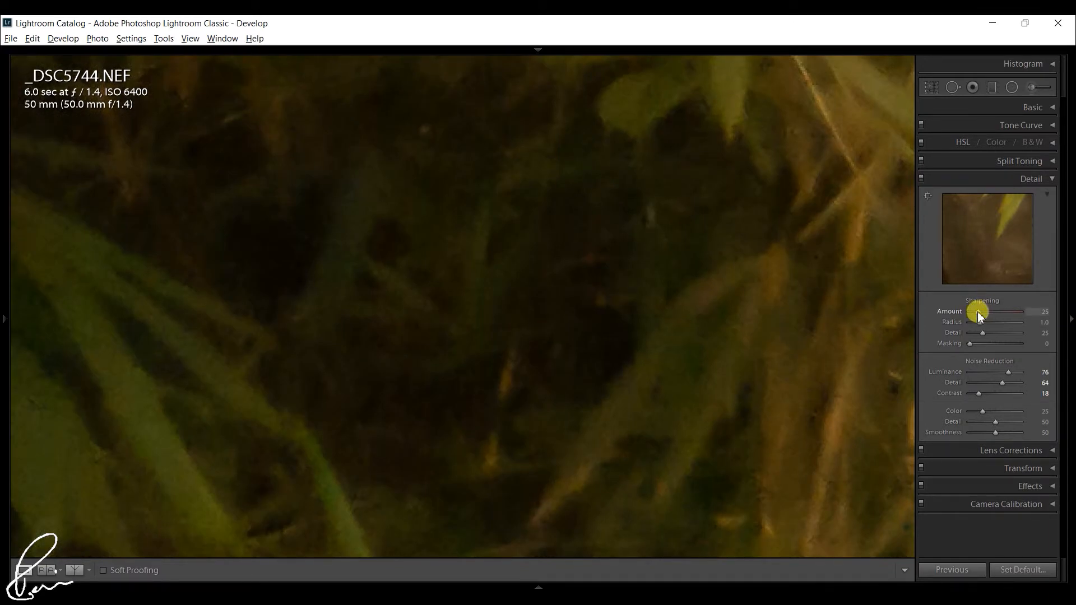
pyautogui.keyDown('alt'); pyautogui.click(978, 314); pyautogui.keyUp('alt')
pyautogui.moveTo(979, 314)
pyautogui.mouseDown()
pyautogui.moveTo(1069, 314)
pyautogui.moveTo(919, 326)
pyautogui.moveTo(1043, 325)
pyautogui.moveTo(975, 324)
pyautogui.mouseUp()
pyautogui.doubleClick(971, 323)
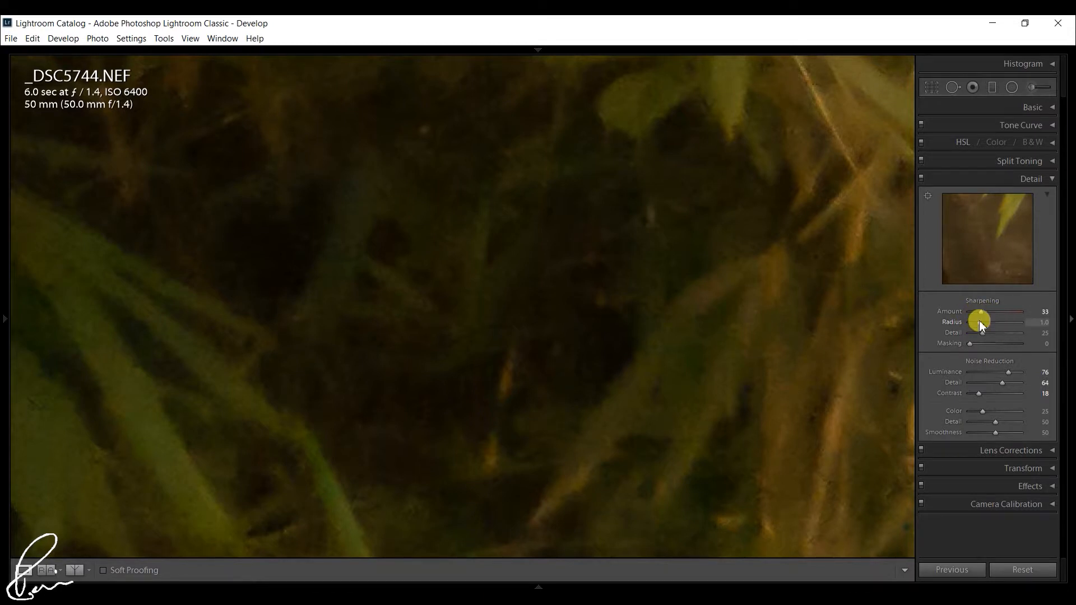
# Set the sharpening Radius to 1.1
pyautogui.press('alt')
pyautogui.press('alt')
pyautogui.click(981, 329)
pyautogui.moveTo(981, 321); pyautogui.dragTo(983, 321)
pyautogui.click(983, 334)
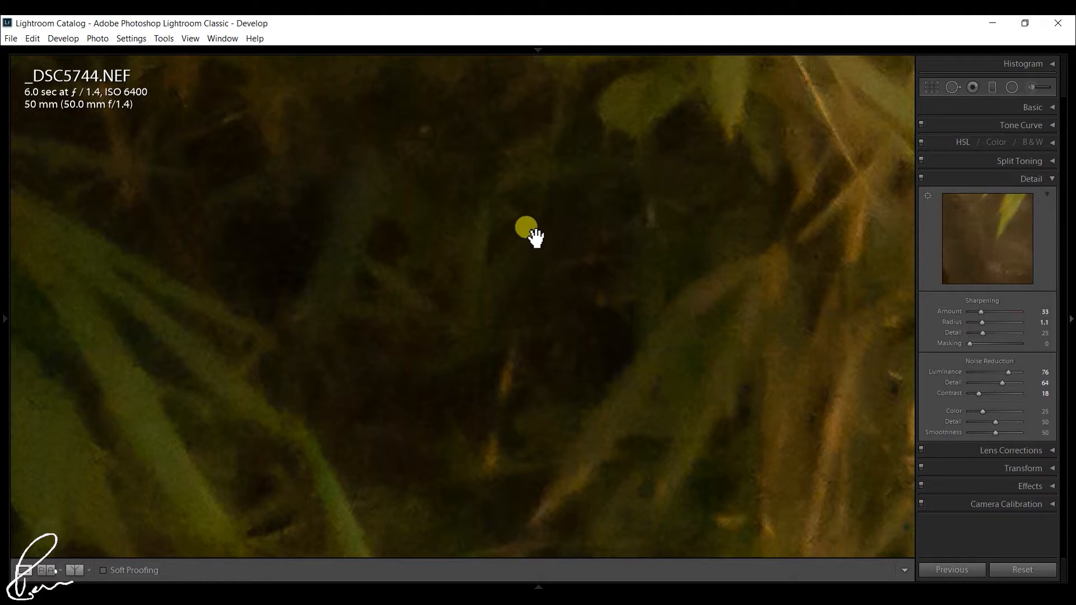
# Compare the before and after versions of the photo at full view and zoomed in on the twigs and rocks
pyautogui.click(872, 357)
pyautogui.press('\\')
pyautogui.press('\\')
pyautogui.press('\\')
pyautogui.press('\\')
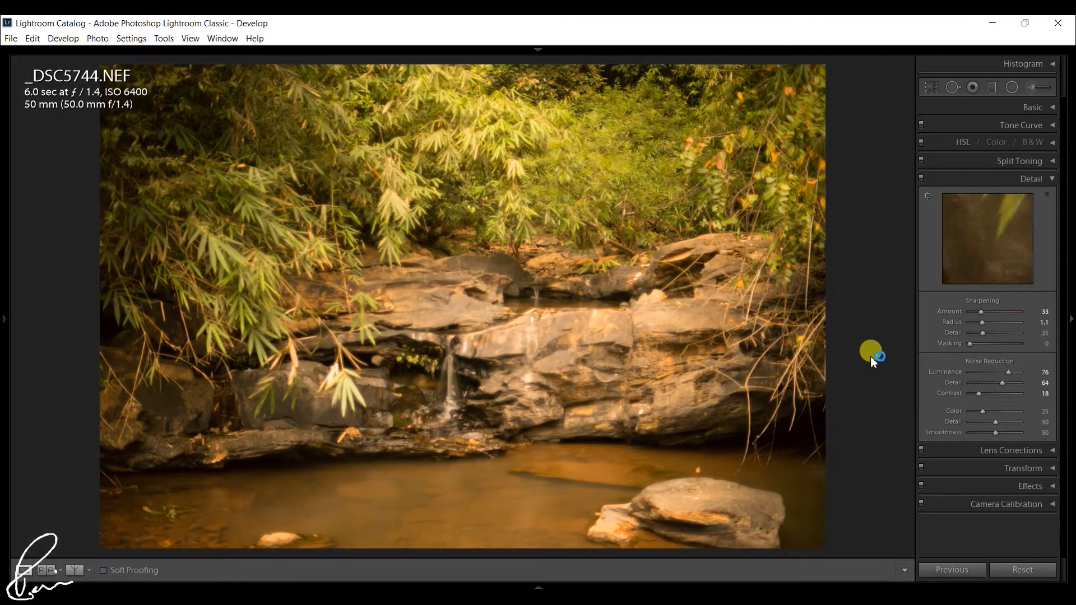
pyautogui.press('\\')
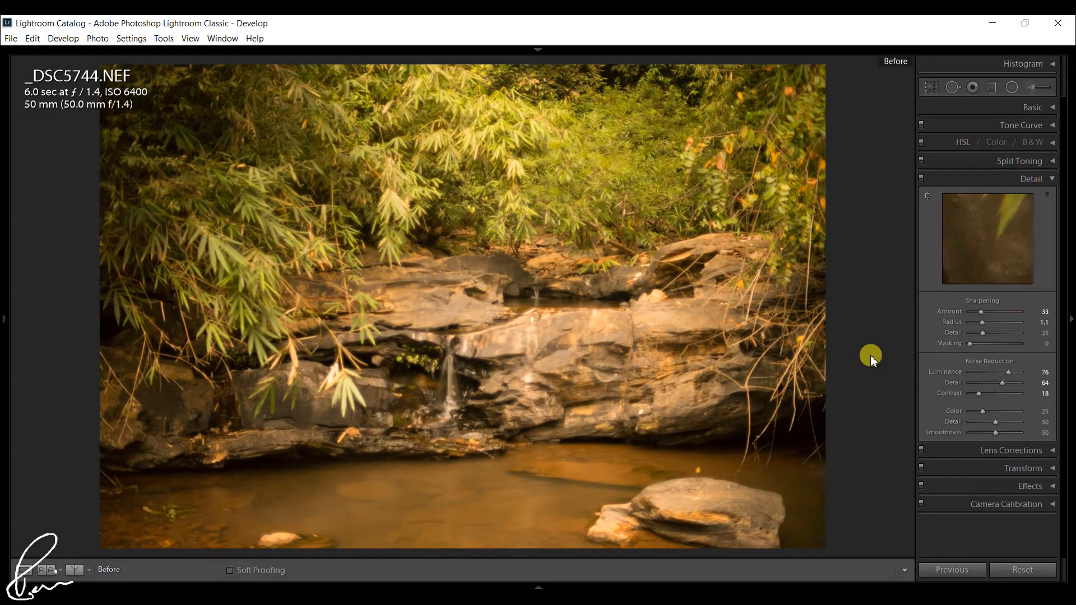
pyautogui.click(870, 355)
pyautogui.moveTo(595, 190); pyautogui.dragTo(596, 308)
pyautogui.press('\\')
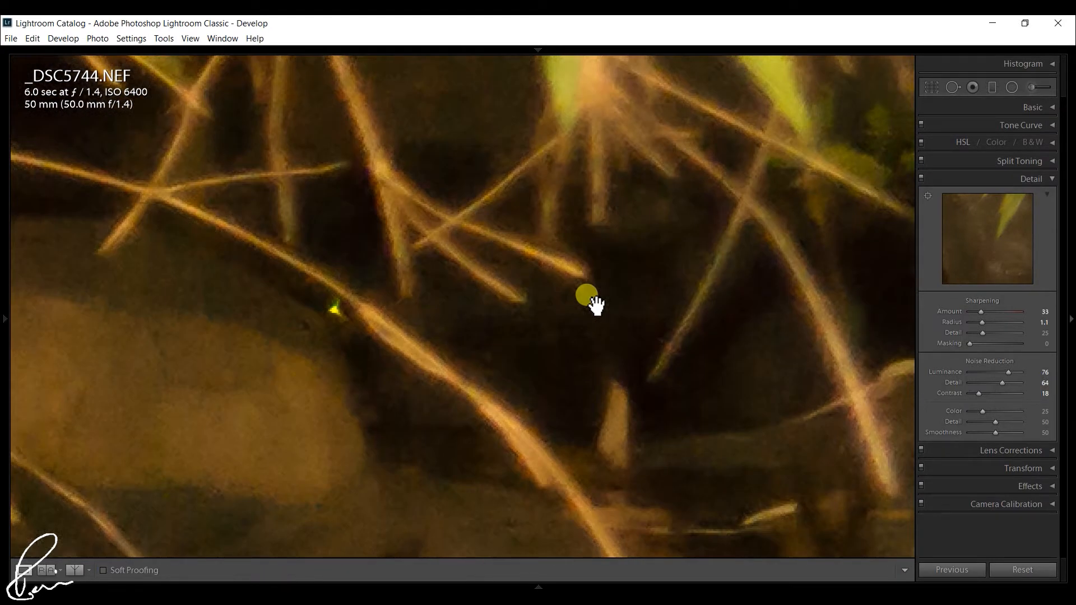
# Compare the twigs in a split before/after view, return to the single-image view, and inspect the waterfall up close
pyautogui.click(76, 570)
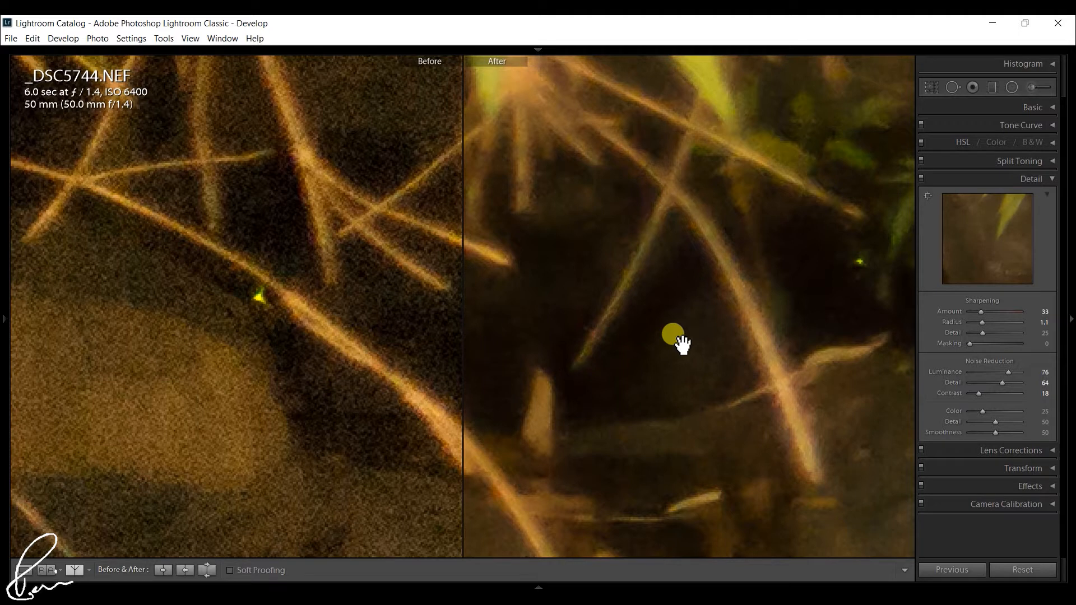
pyautogui.moveTo(682, 344); pyautogui.dragTo(359, 314)
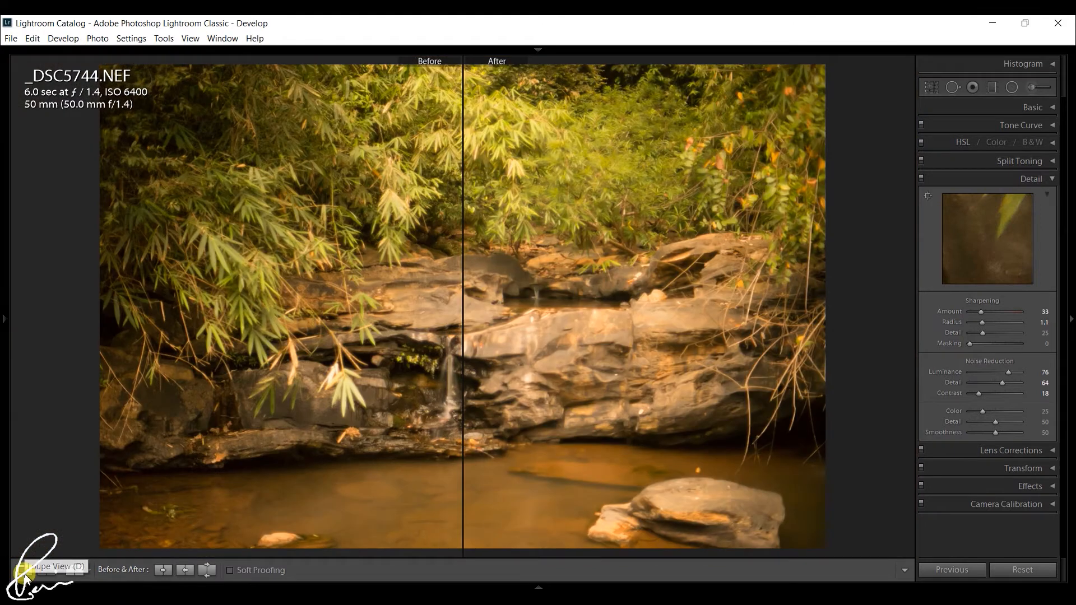
pyautogui.click(24, 570)
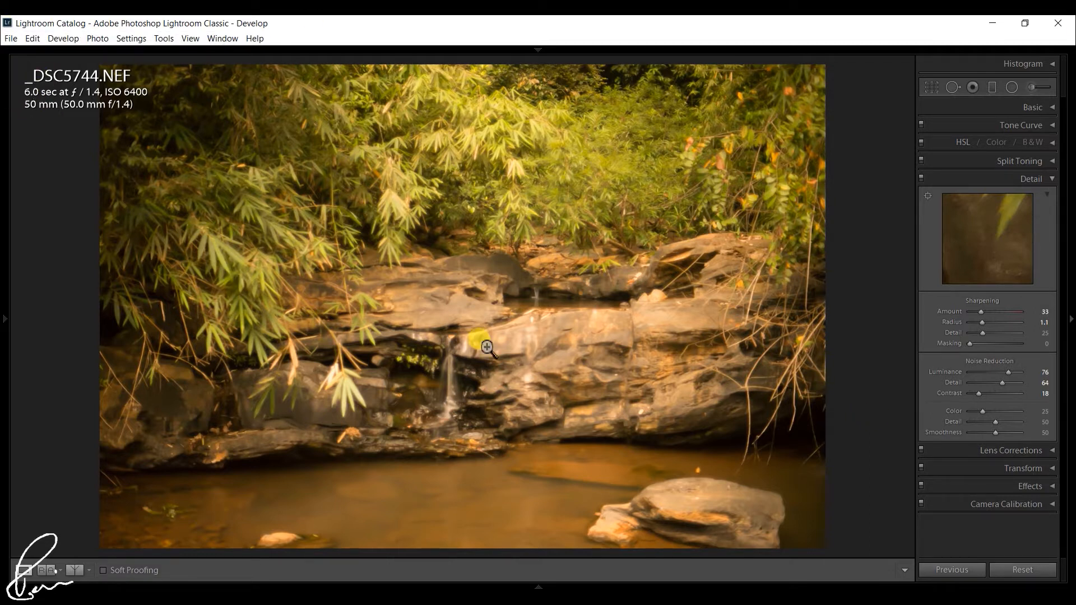
pyautogui.click(448, 386)
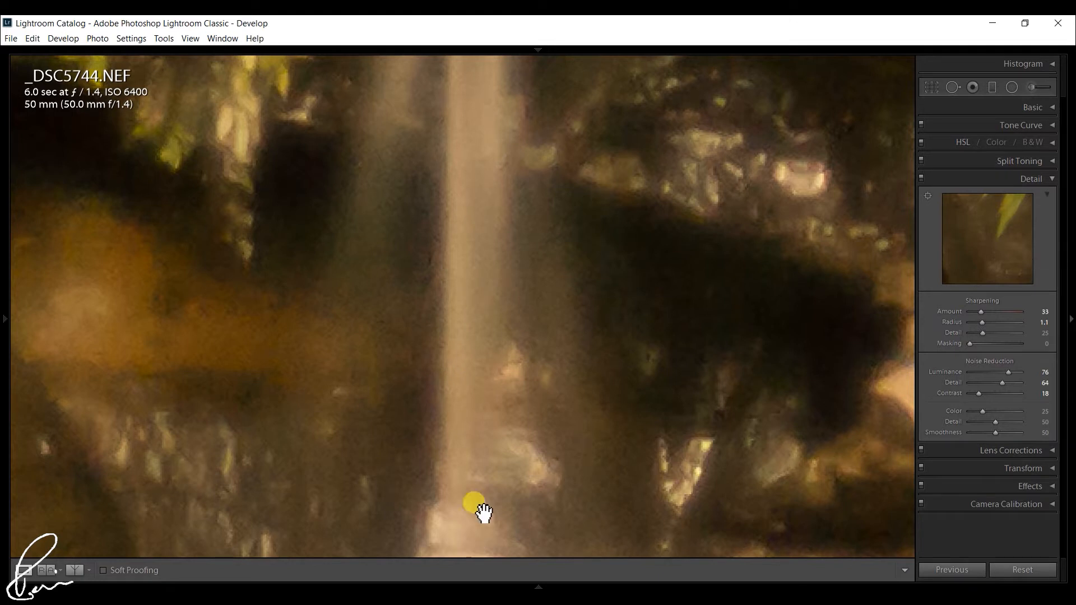
pyautogui.click(501, 309)
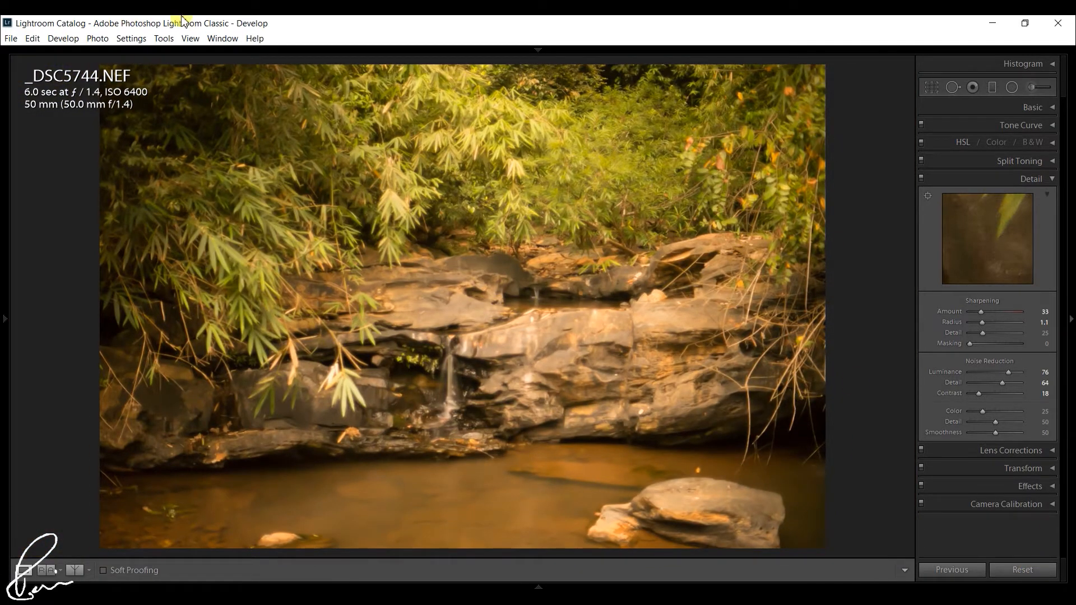
# Enable the lens profile corrections and check the leaves and lower rocks up close
pyautogui.click(986, 450)
pyautogui.click(943, 408)
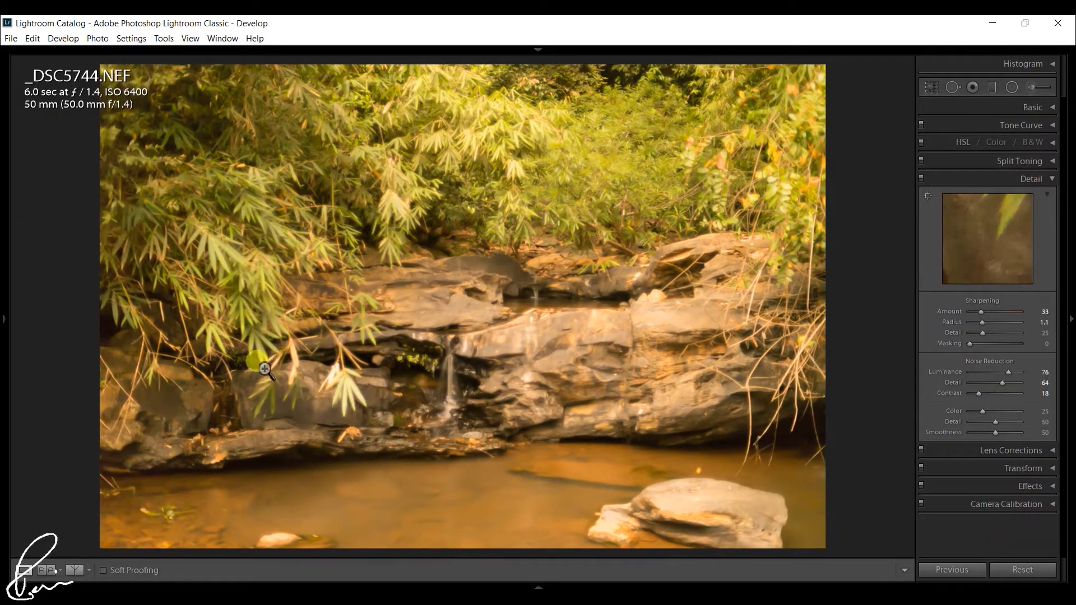
pyautogui.click(225, 350)
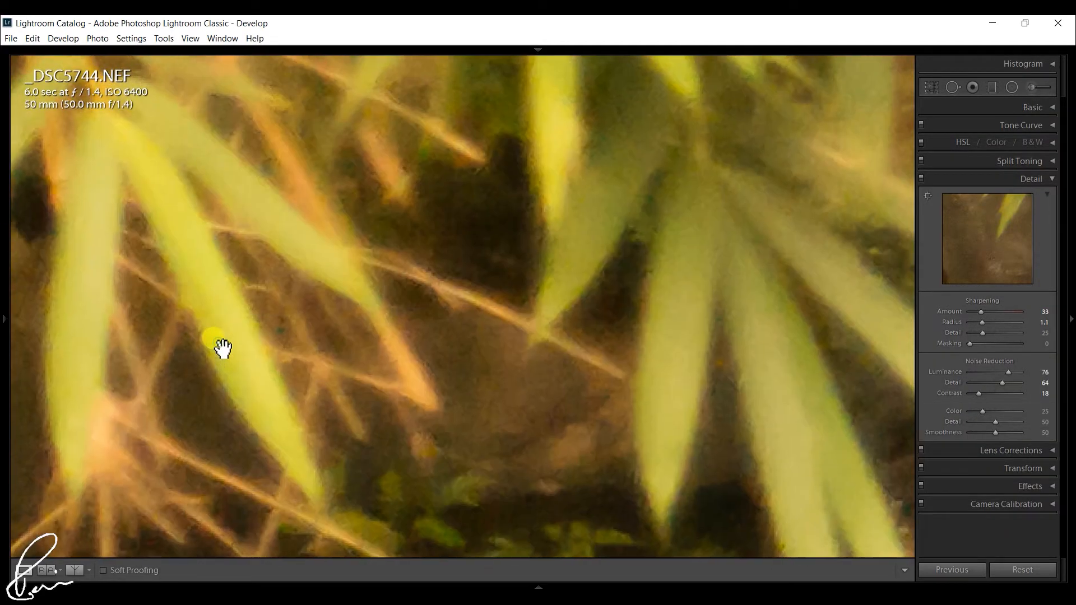
pyautogui.click(753, 346)
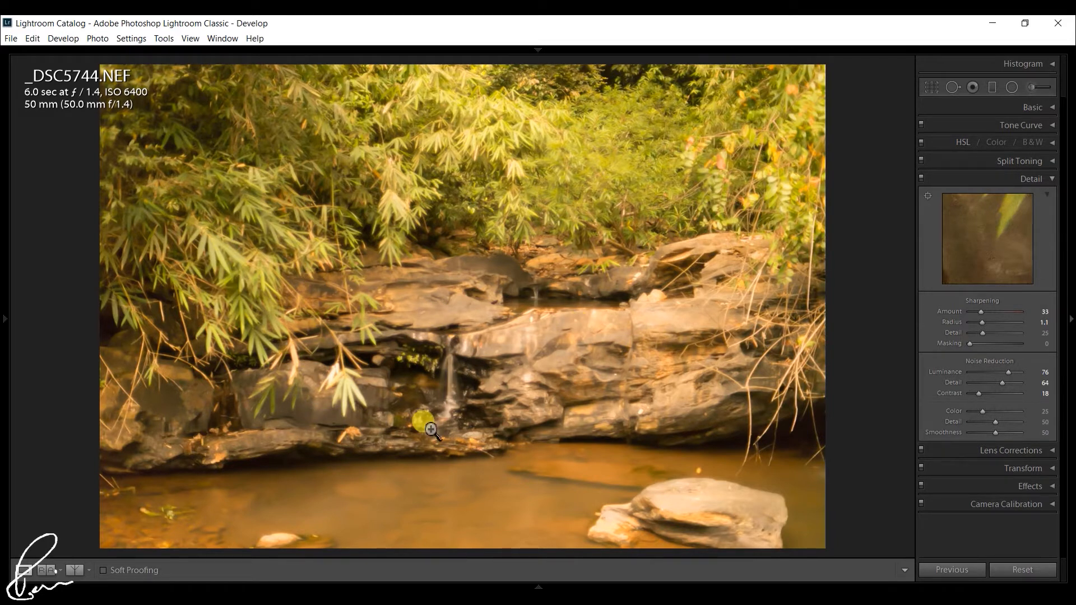
pyautogui.click(305, 458)
pyautogui.click(304, 460)
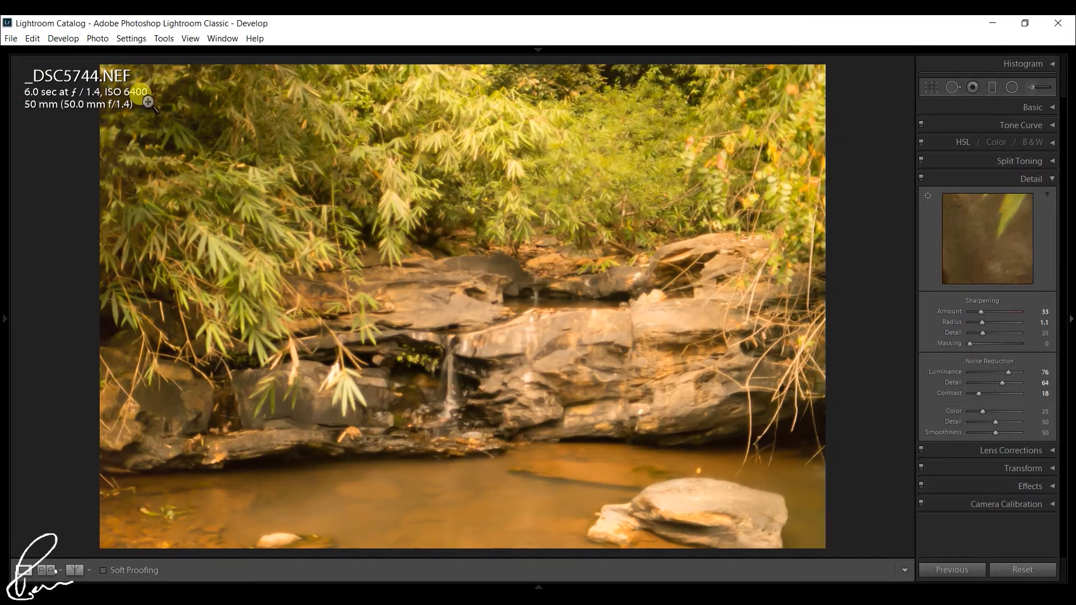